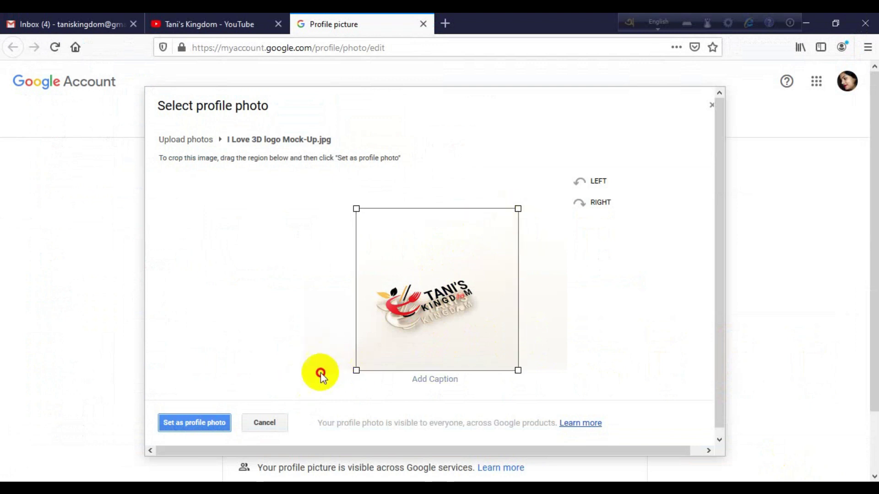
- Crop the 'I Love 3D logo Mock-Up.jpg' image and set it as the Google Account profile photo
left_click_drag(449, 287, 445, 287)
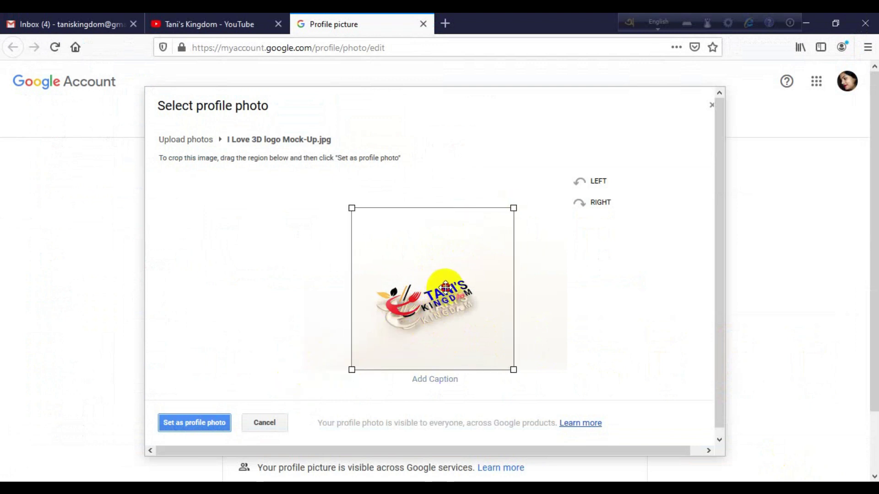
left_click(197, 424)
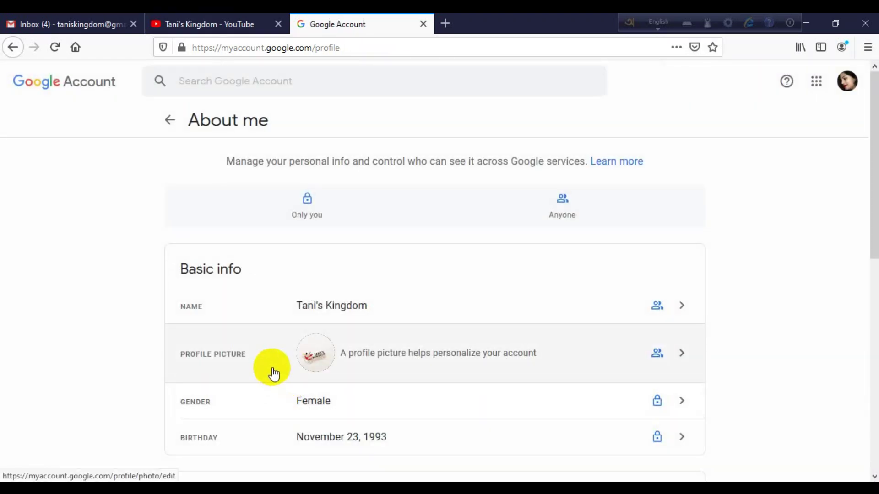
scroll(273, 371, "down", 5)
scroll(274, 369, "down", 4)
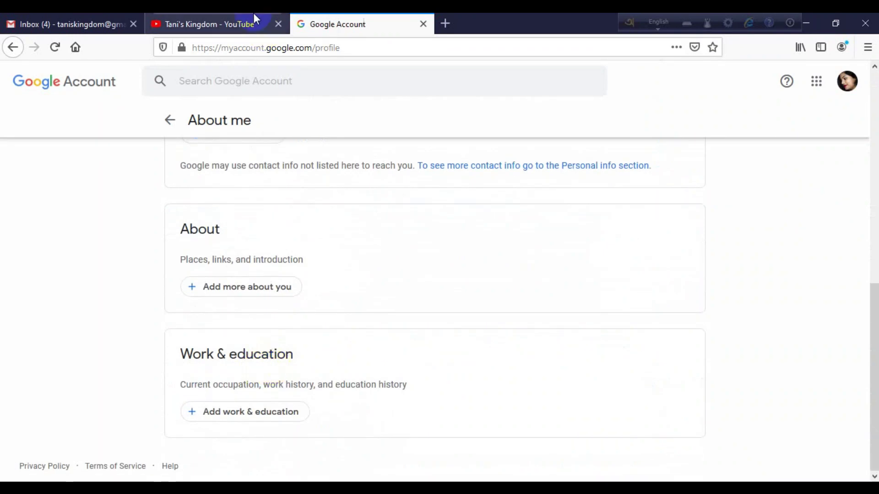
left_click(236, 17)
left_click(366, 20)
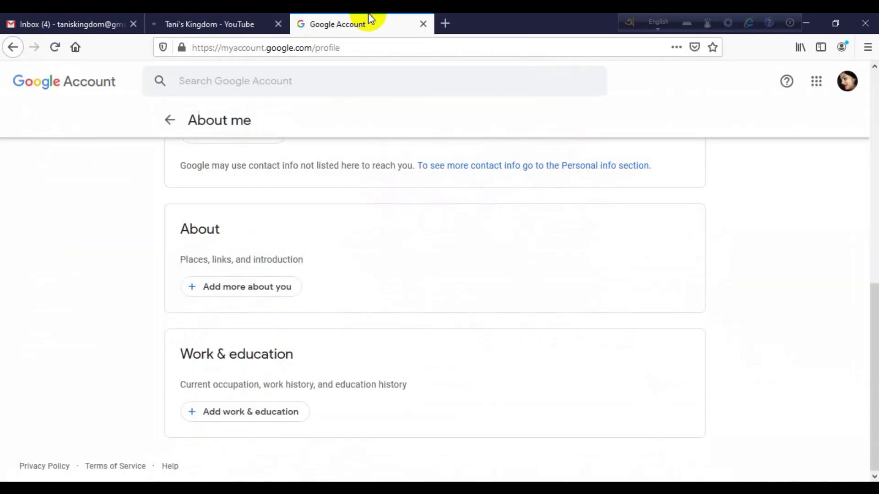
left_click(232, 22)
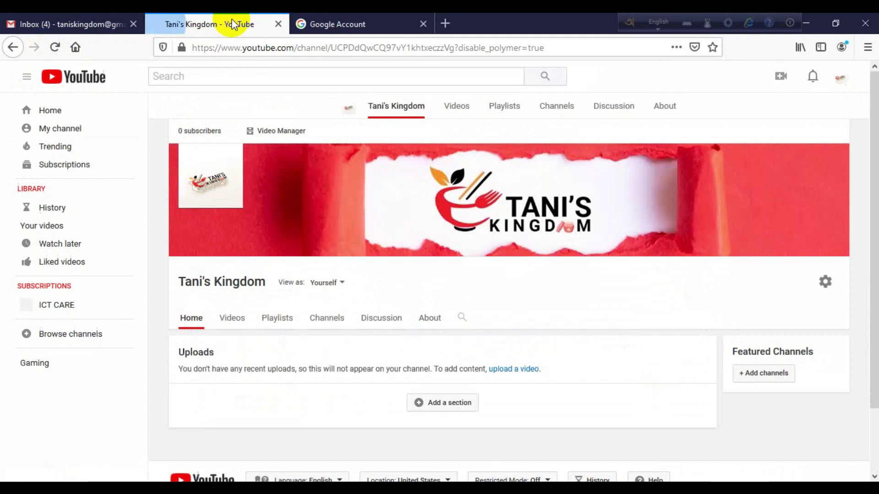
mouse_move(224, 147)
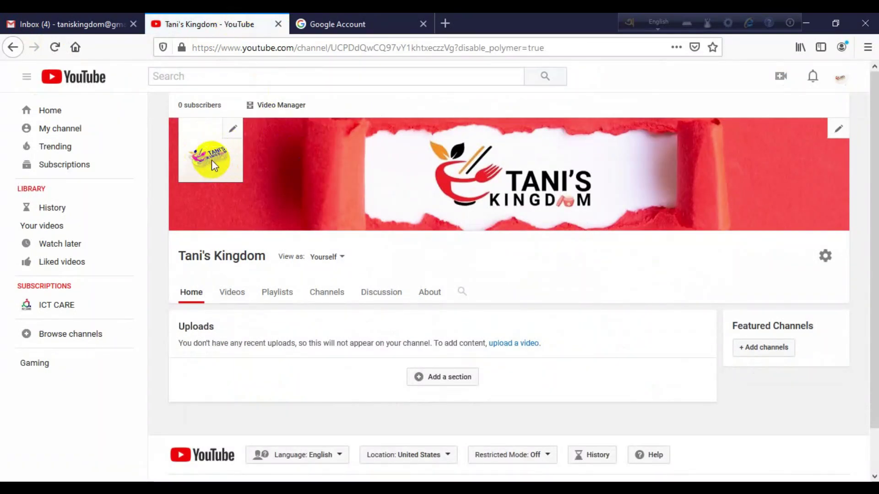
left_click(262, 172)
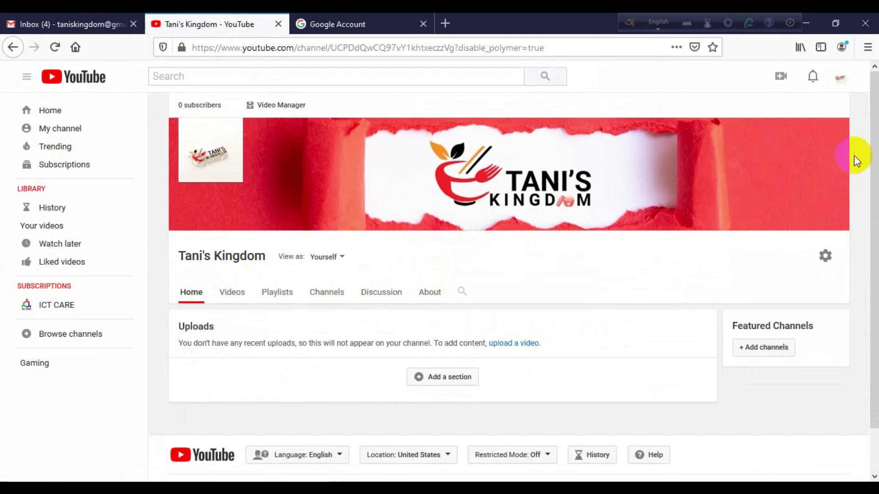
left_click(840, 130)
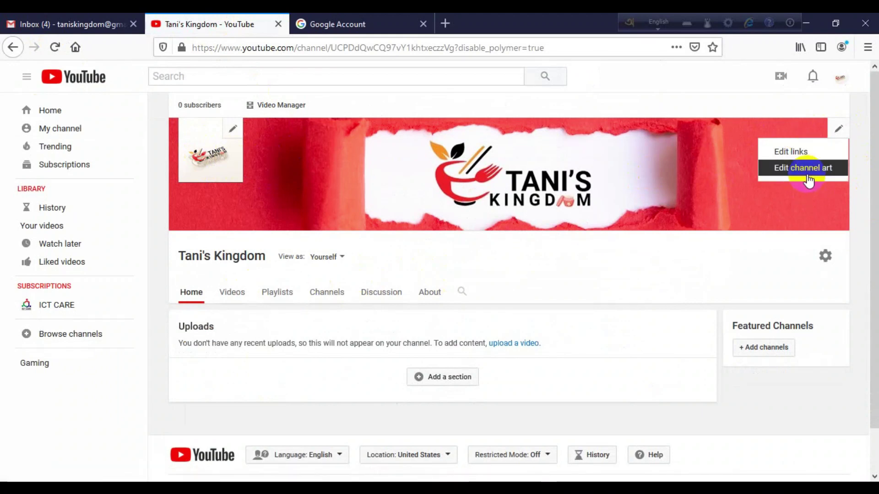
left_click(807, 170)
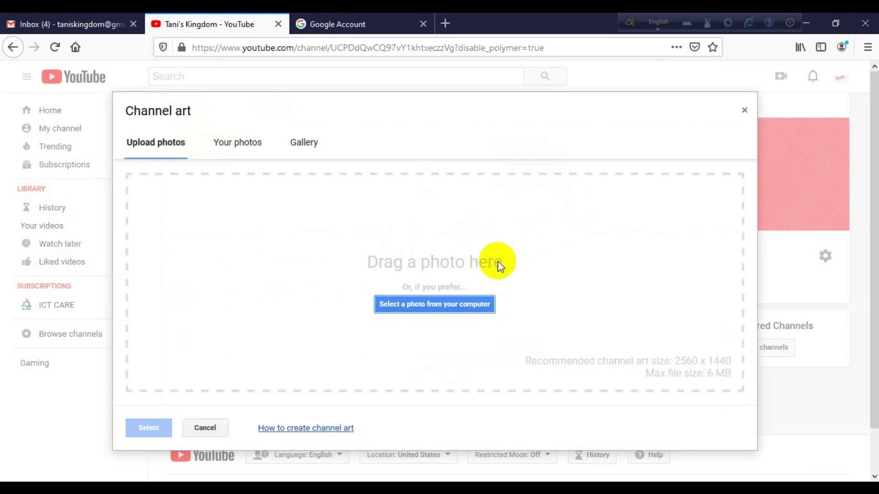
left_click(432, 305)
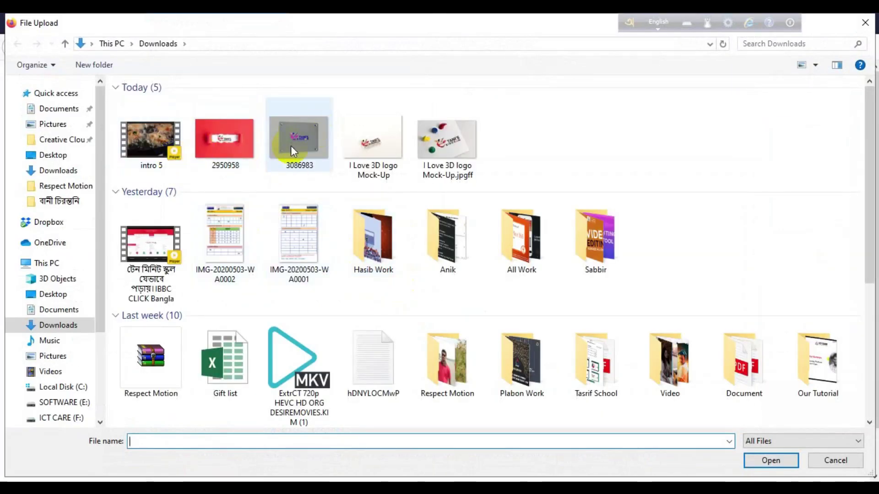
left_click(391, 148)
left_click(431, 151)
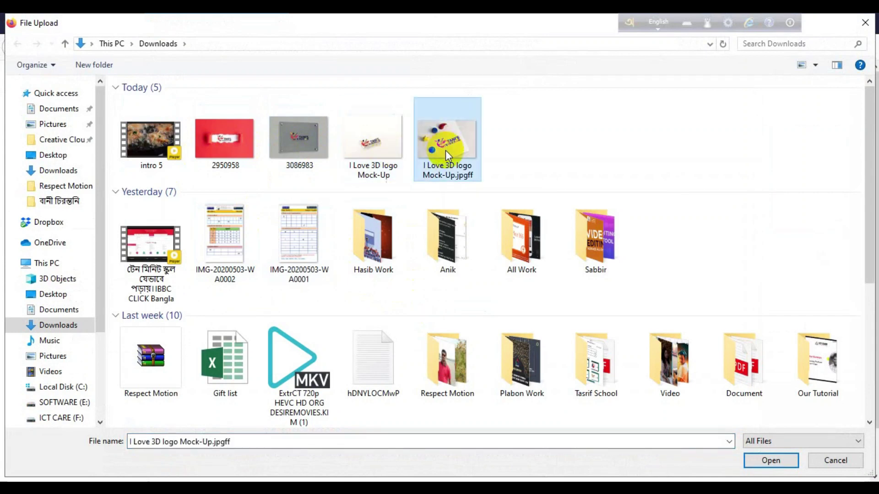
left_click(780, 466)
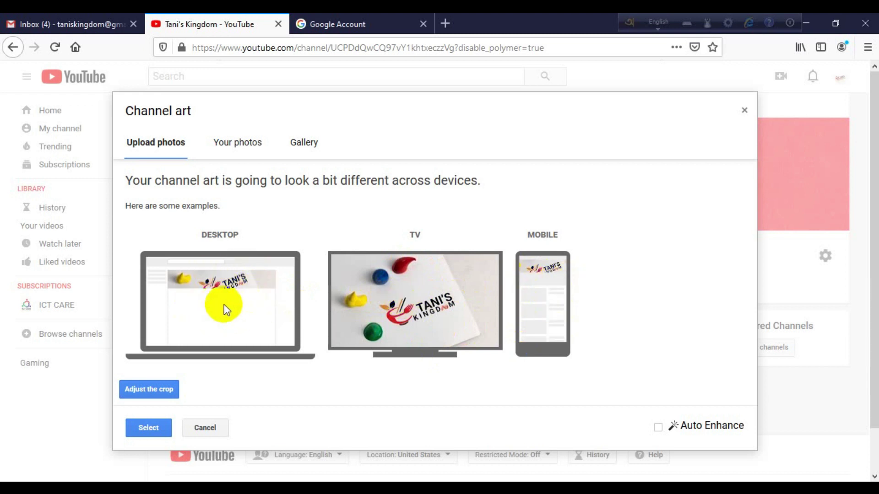
left_click(205, 427)
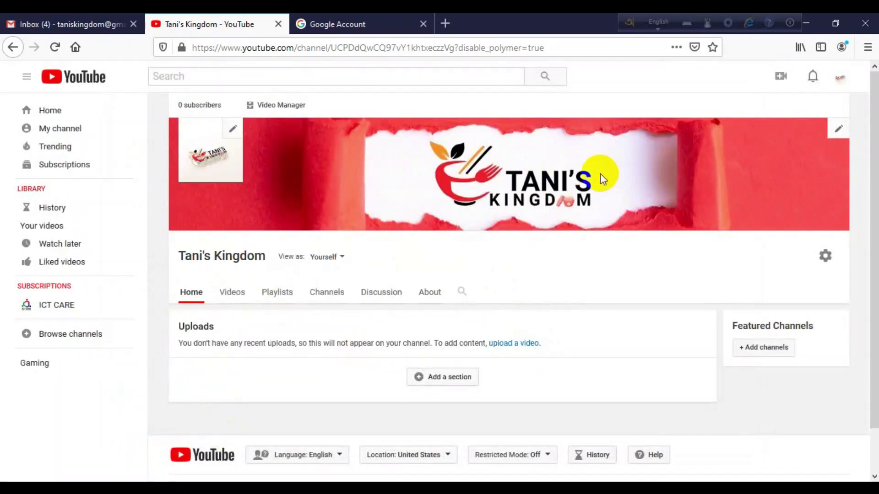
- Open the channel details editor and start an empty channel description
left_click(837, 130)
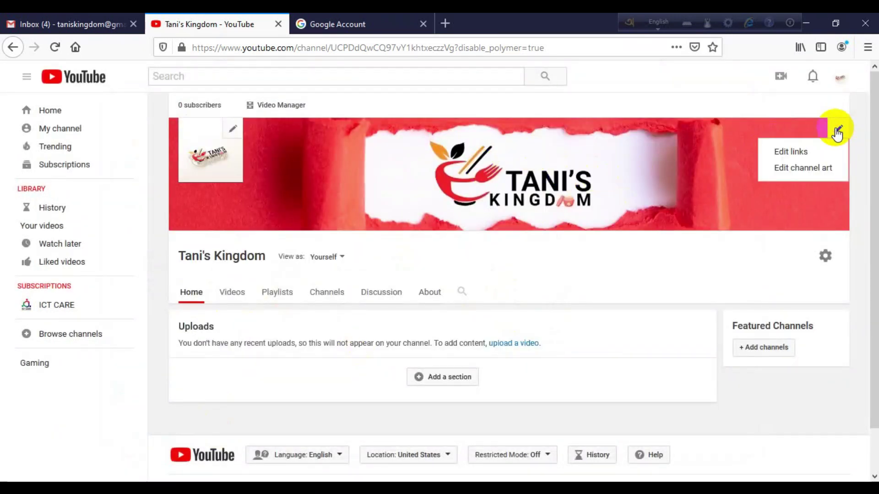
left_click(809, 154)
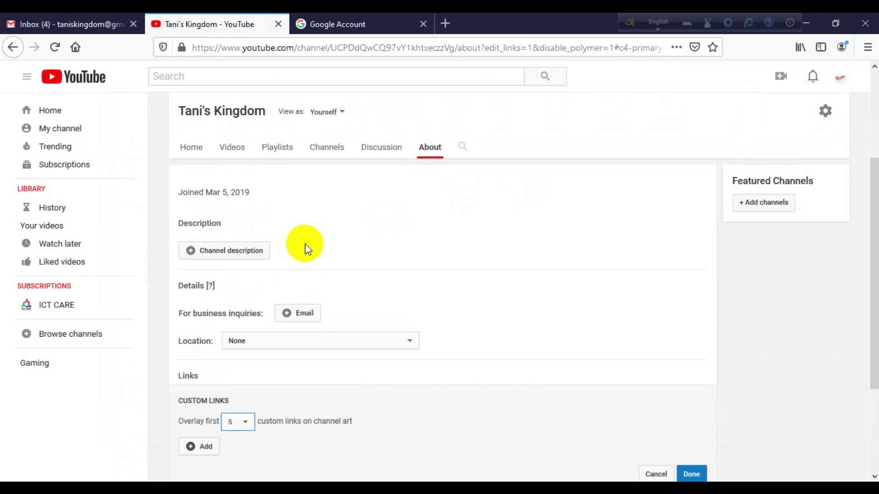
left_click(241, 251)
left_click(234, 287)
- Select the prepared description paragraphs in the Word document
mouse_move(334, 480)
left_click(400, 430)
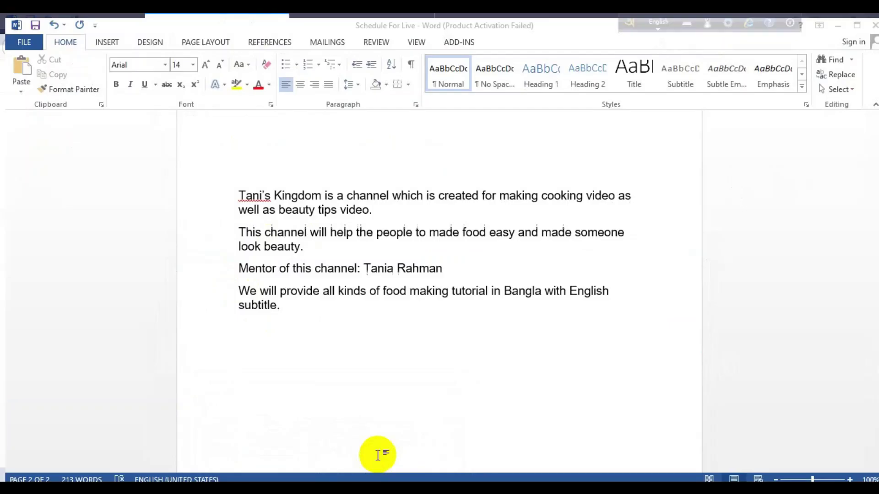
left_click_drag(307, 310, 210, 188)
key("ctrl+c")
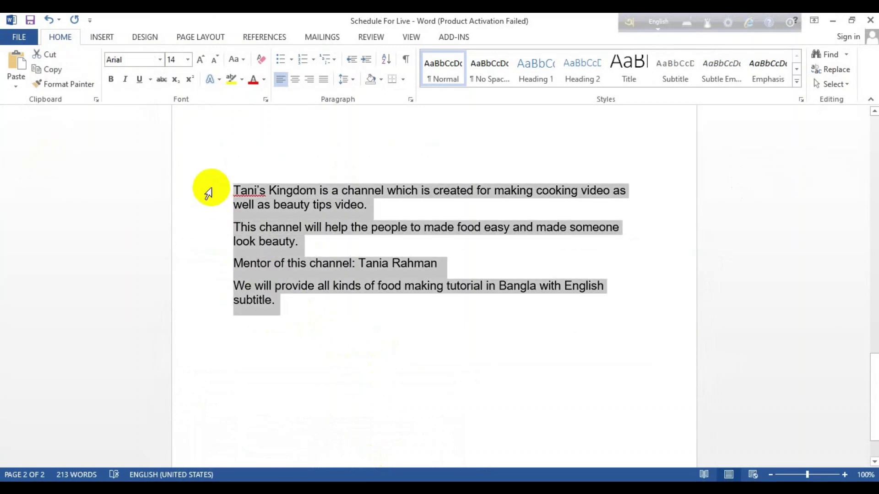
left_click(832, 20)
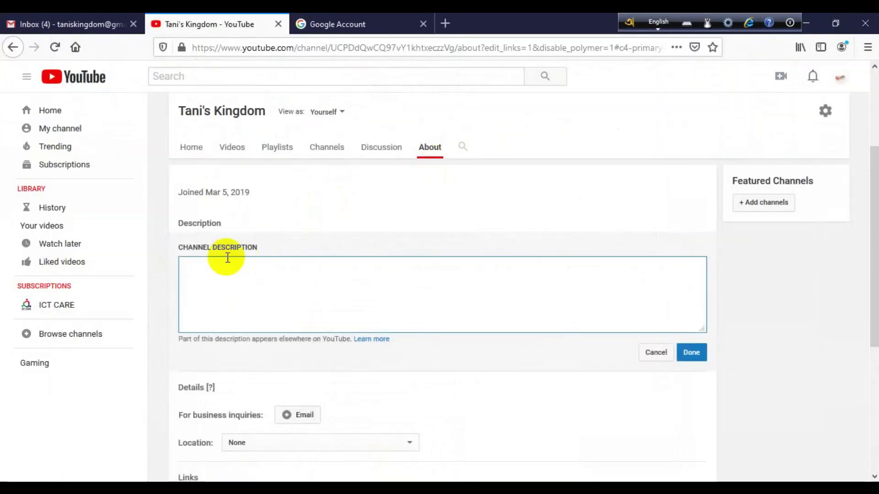
- Paste the four-line cooking and beauty tips description, keep 'Bangla' unchanged, and save it
key("ctrl+v")
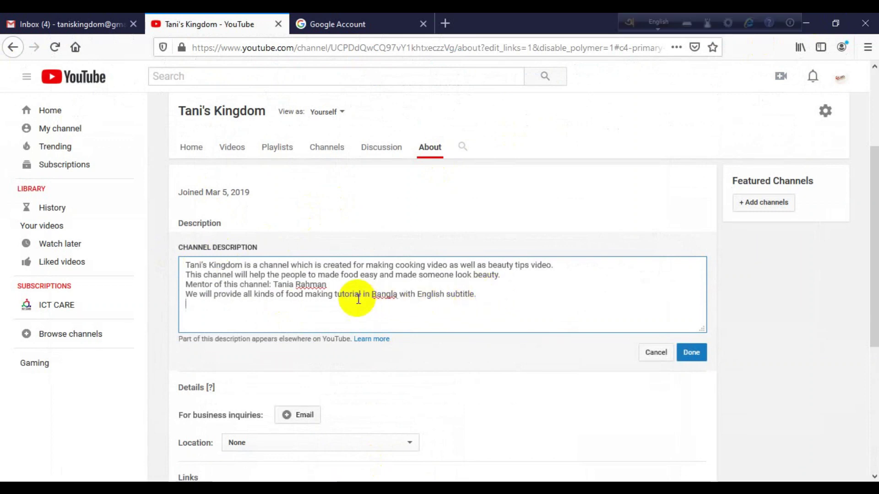
right_click(387, 296)
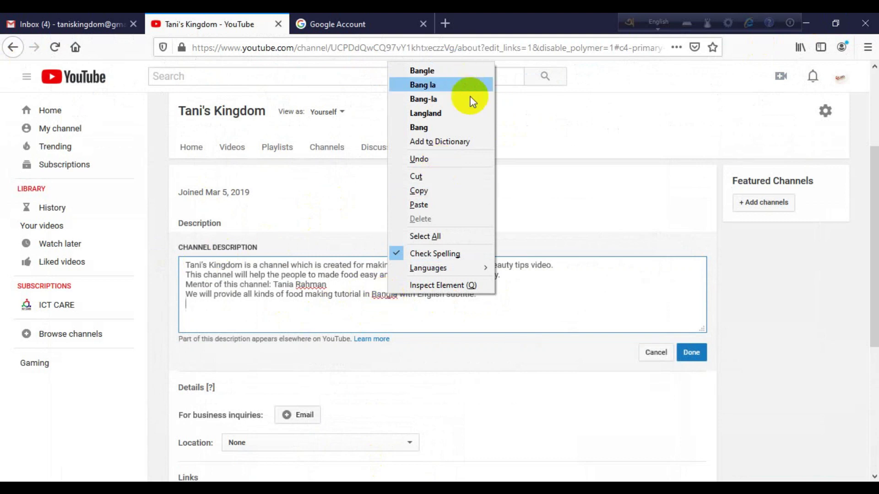
left_click(538, 280)
scroll(729, 284, "down", 3)
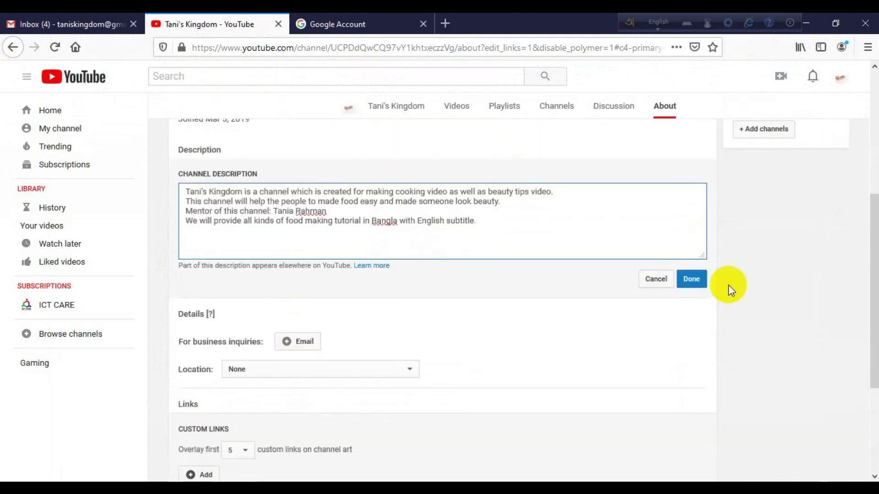
left_click(692, 278)
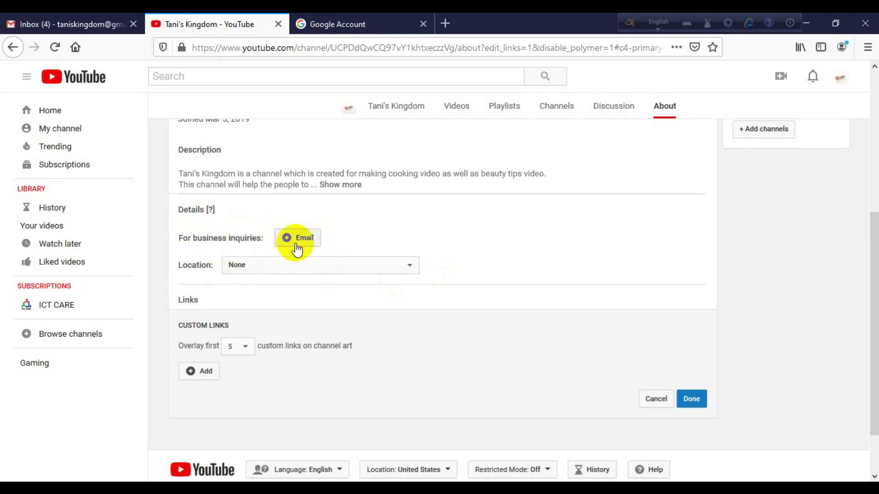
- Enter and save the channel's business enquiries e-mail address
left_click(300, 242)
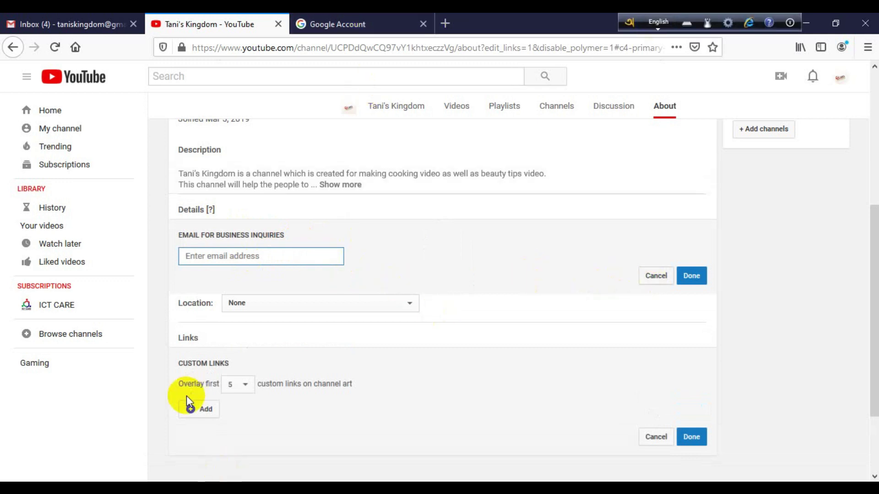
type("@")
key("BackSpace")
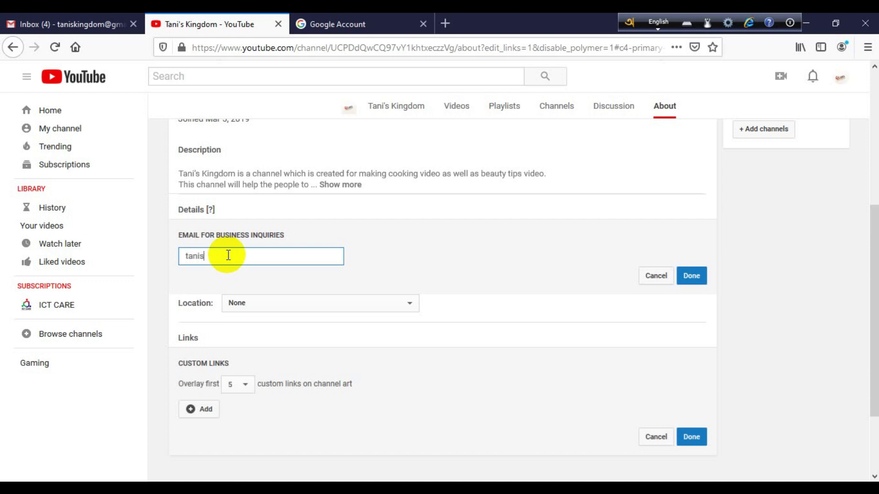
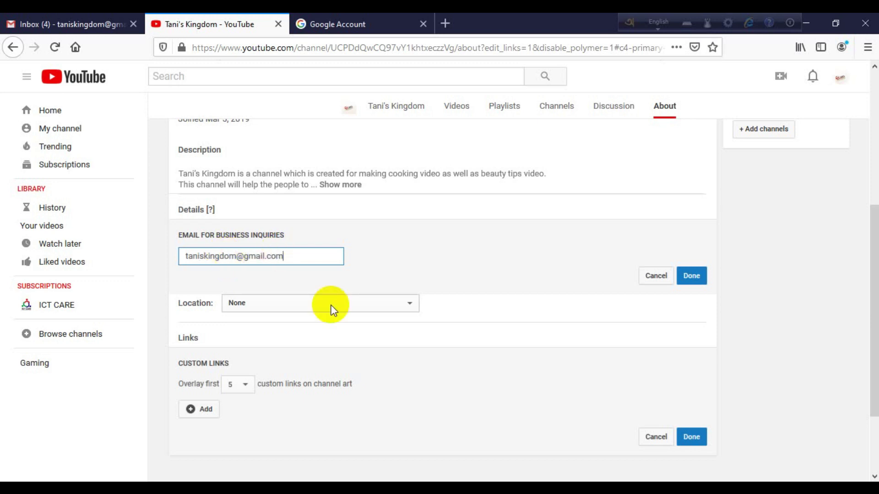
left_click(691, 276)
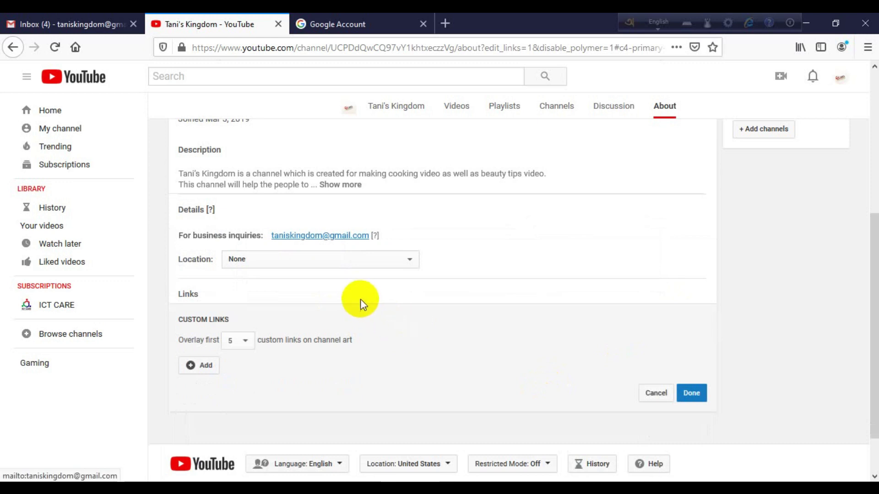
- Set the channel location to Bangladesh and save the details
left_click(269, 263)
scroll(279, 339, "down", 4)
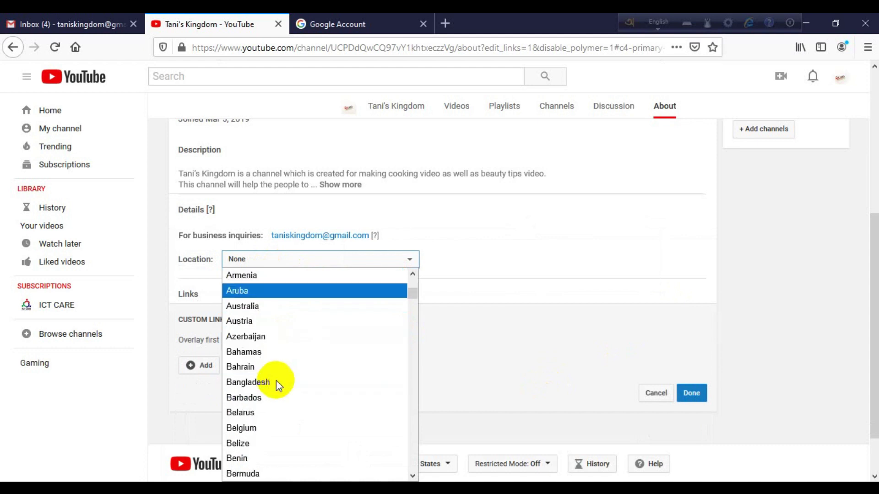
left_click(277, 382)
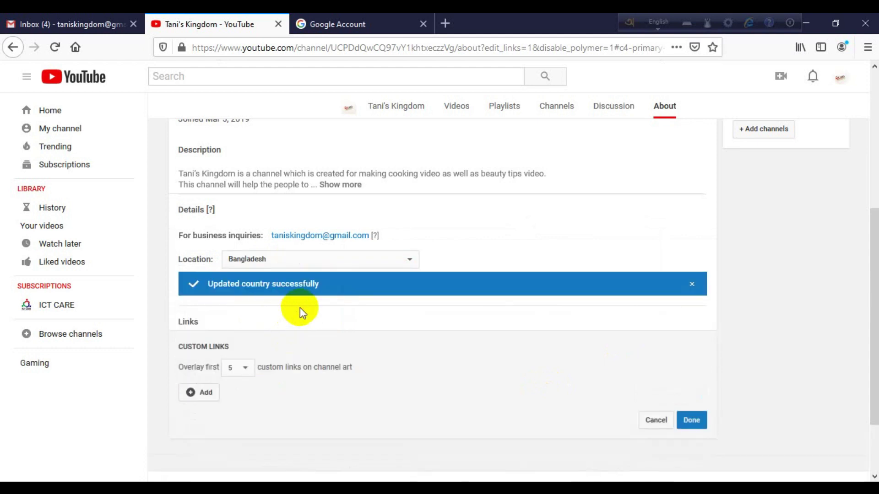
scroll(303, 320, "down", 2)
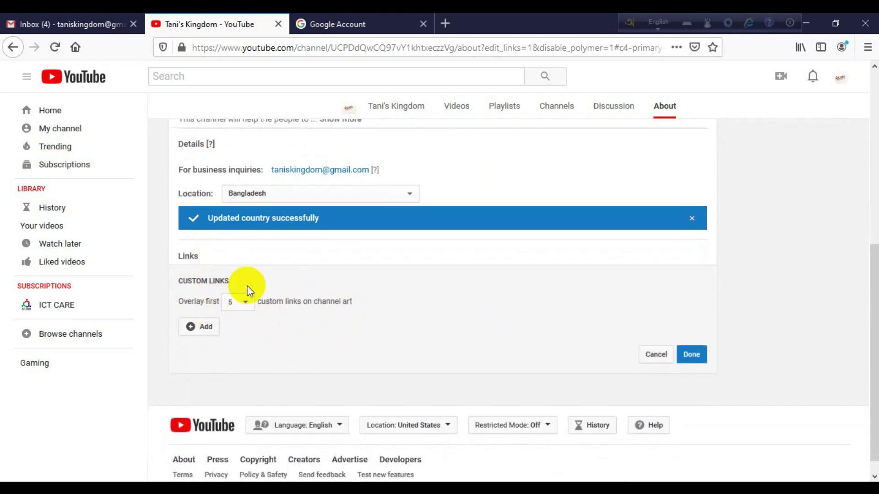
left_click(699, 355)
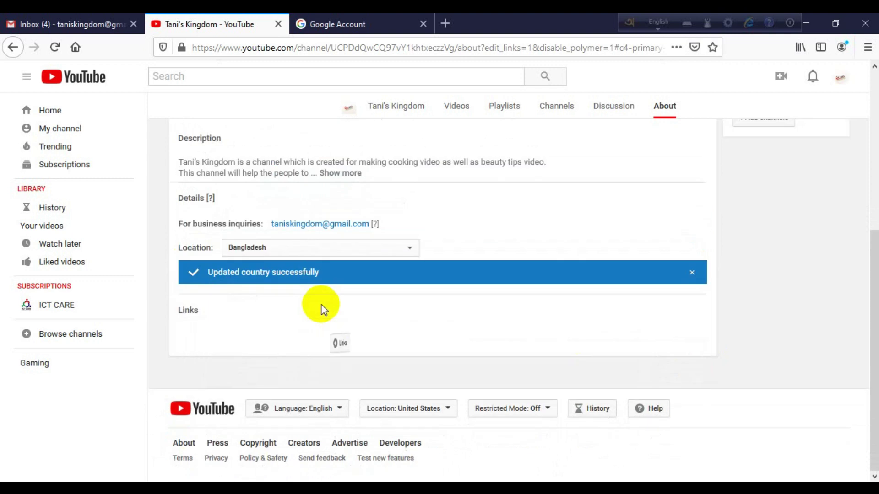
left_click(210, 339)
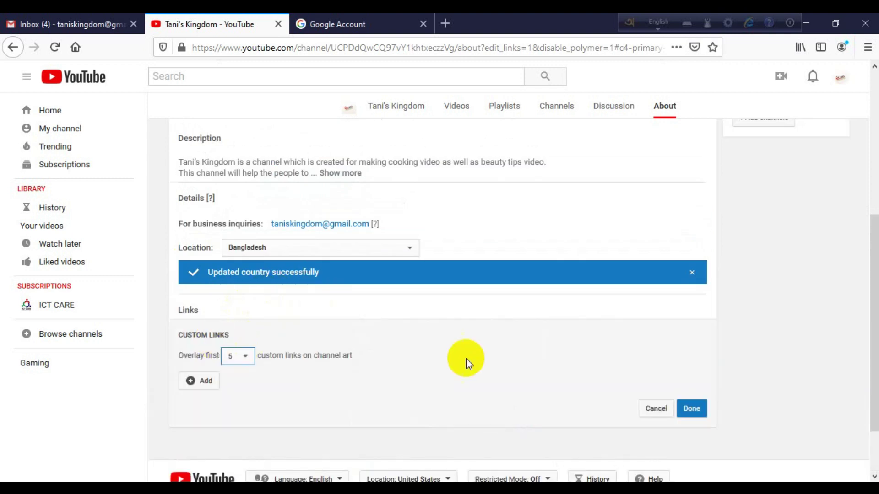
- Add a custom link titled 'Facebook Profile' and open Facebook in a new tab
left_click(202, 384)
left_click(279, 383)
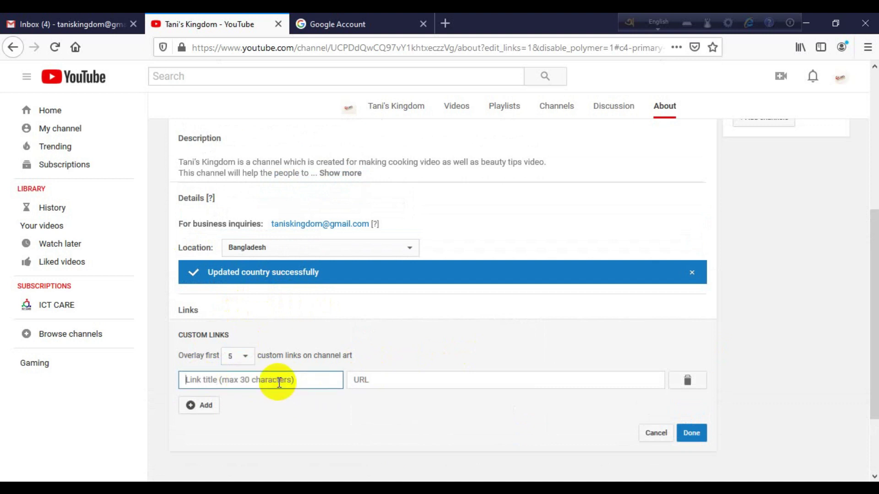
type("Facebook Profile")
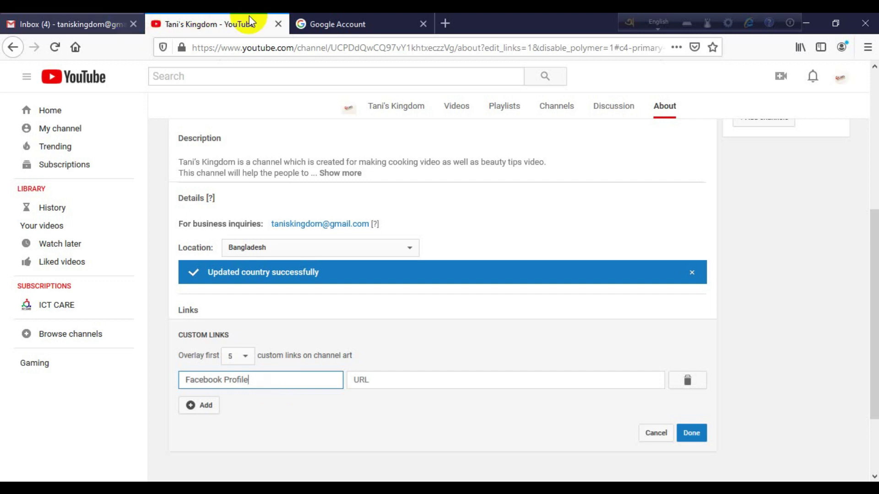
left_click(446, 24)
left_click(260, 201)
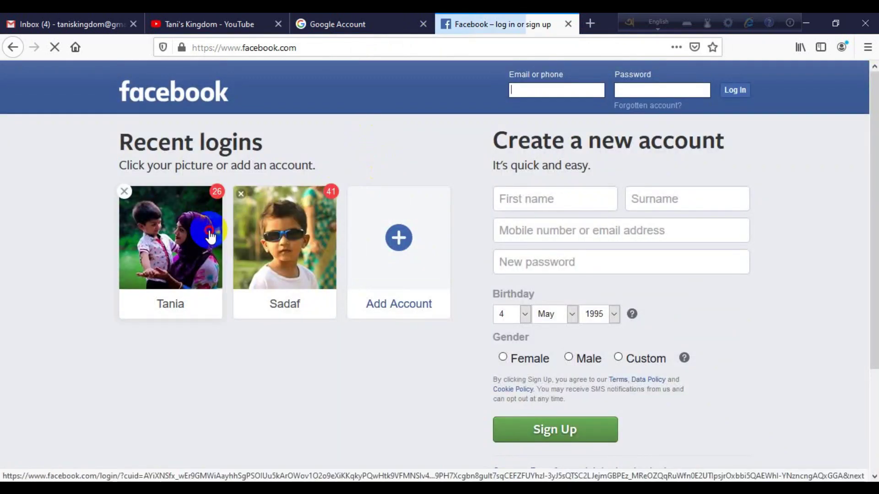
- Log in to Facebook with the saved account's password, declining to save the password
left_click(207, 229)
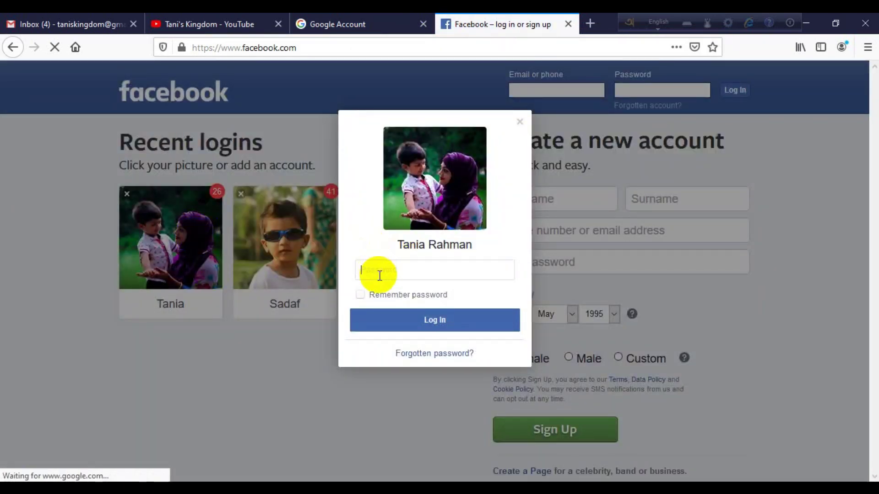
type("***********")
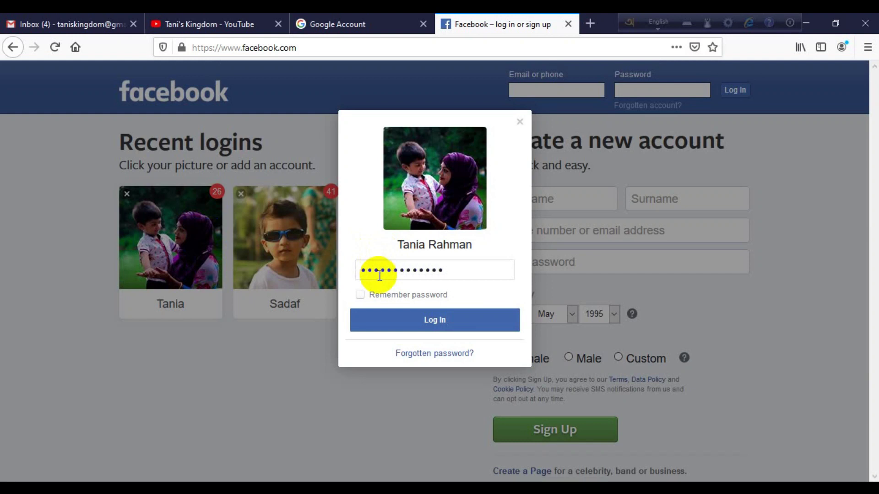
key("Return")
left_click(361, 169)
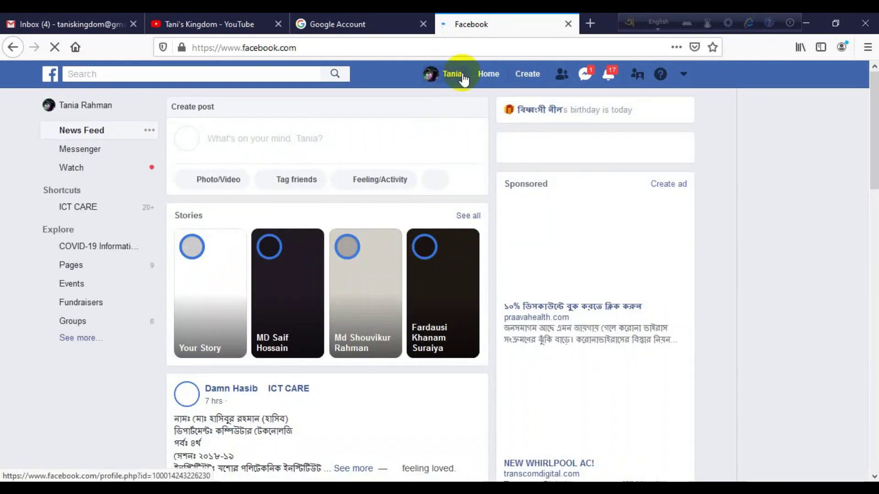
- Open the Facebook profile page and copy its web address
left_click(462, 76)
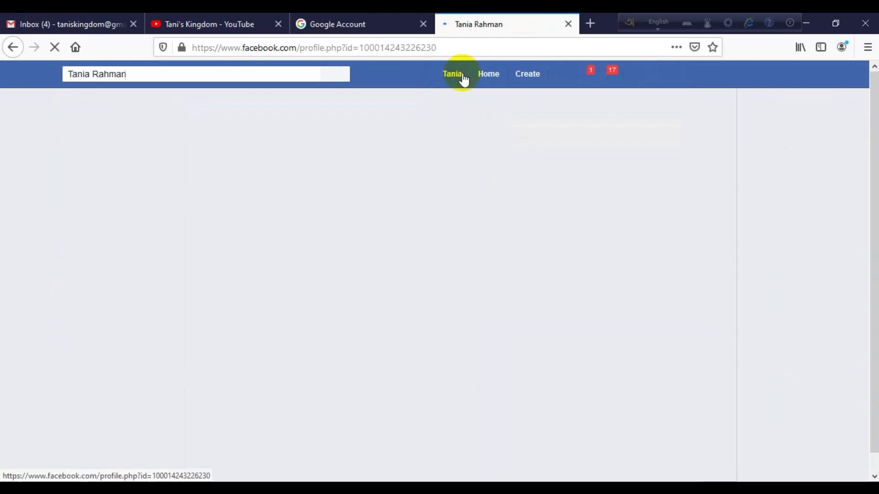
left_click(286, 46)
key("ctrl+c")
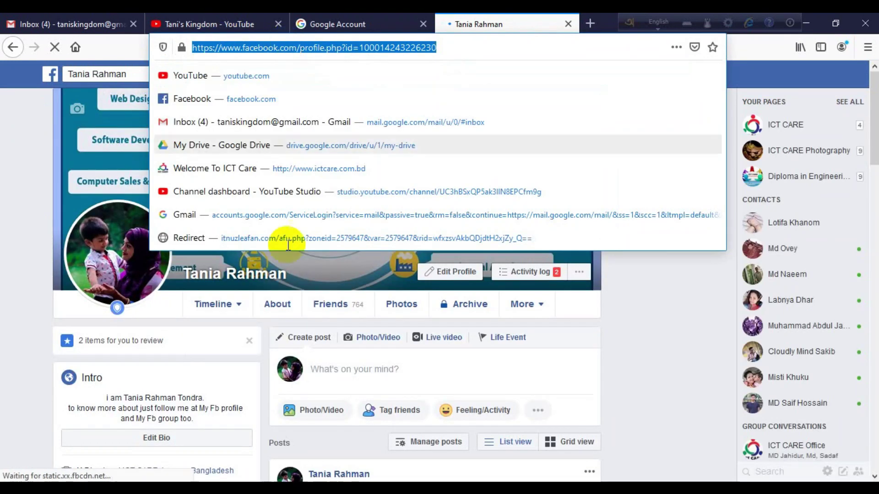
left_click(218, 23)
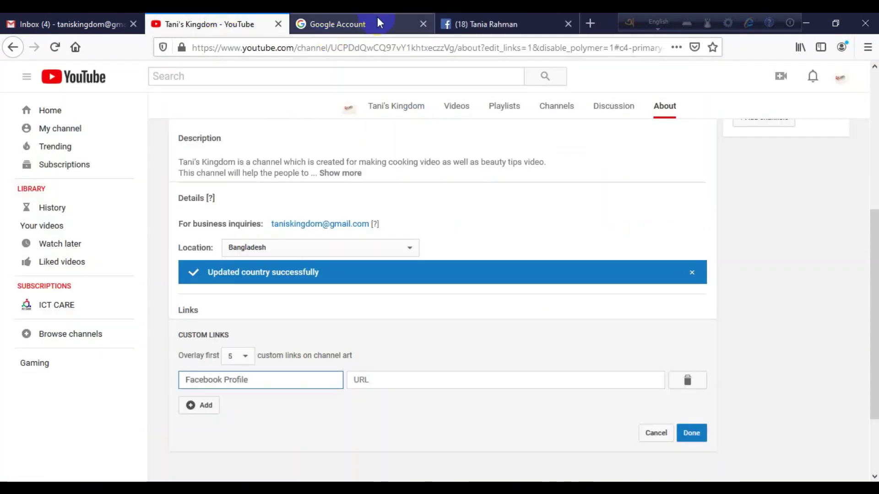
- Paste the Facebook profile address as the link's URL and save it
left_click(404, 385)
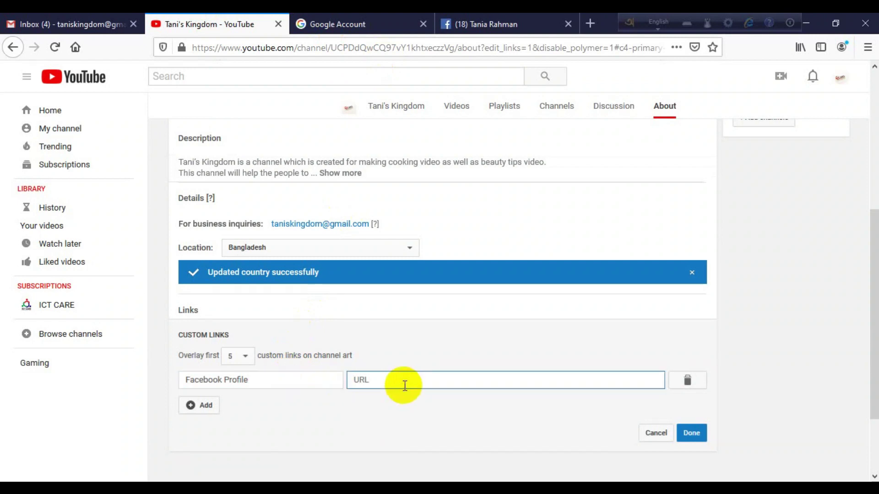
key("ctrl+v")
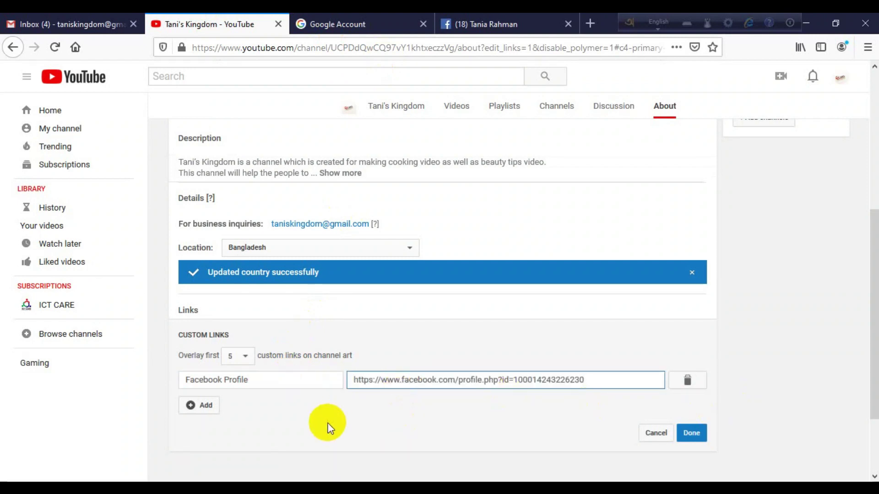
left_click(691, 433)
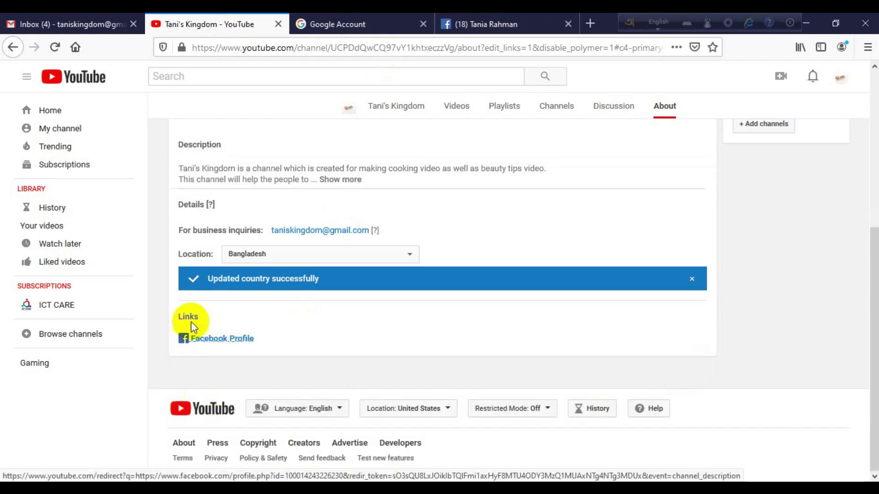
- Add a second custom link titled 'Facebook Group' and start entering its URL
left_click(707, 336)
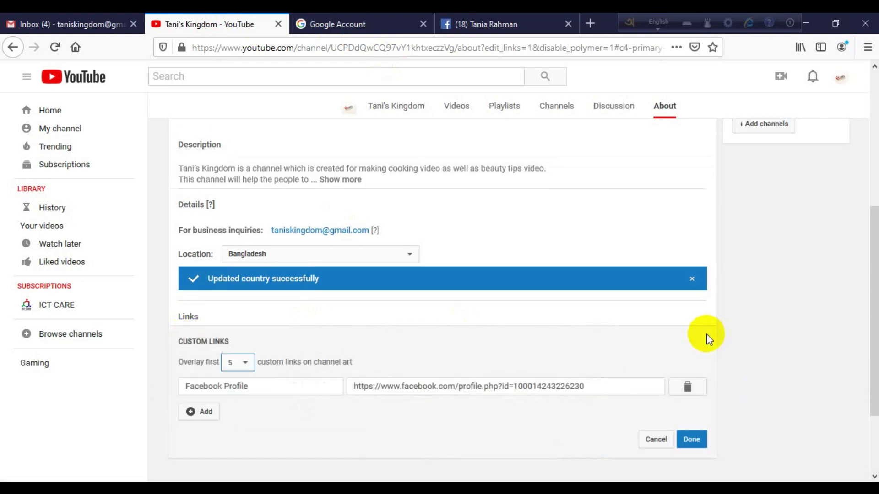
left_click(199, 413)
left_click(244, 412)
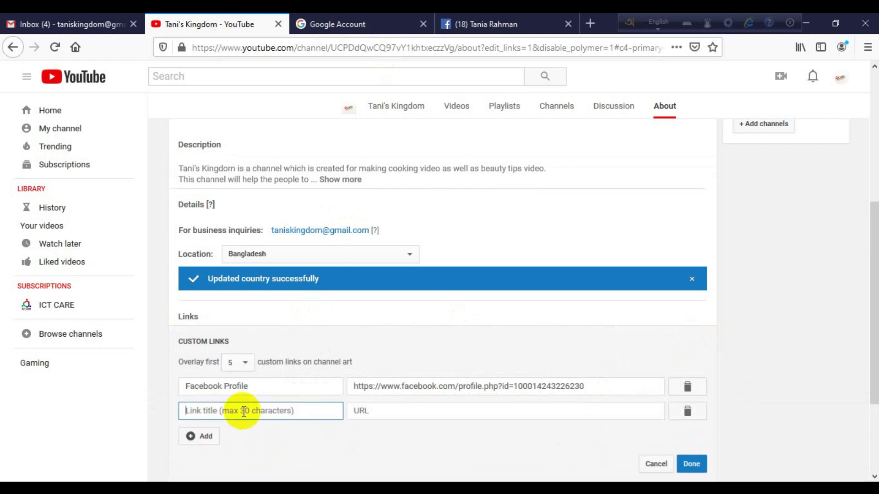
type("Face")
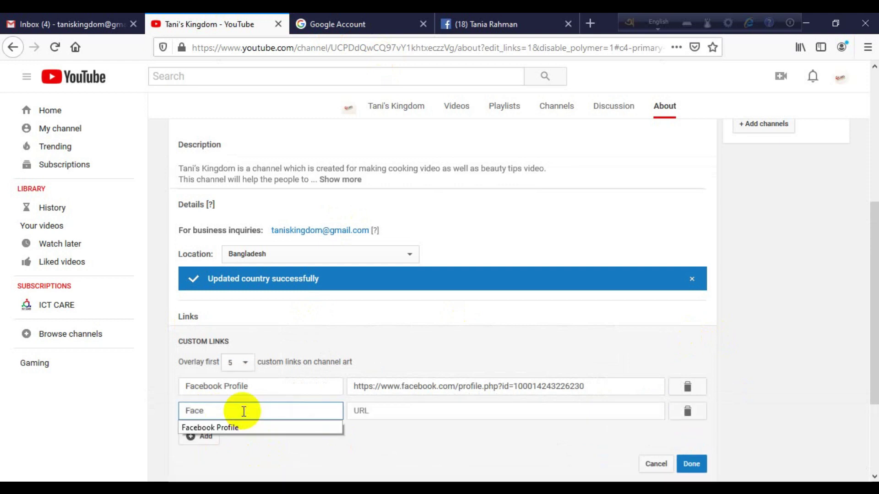
type("book Group")
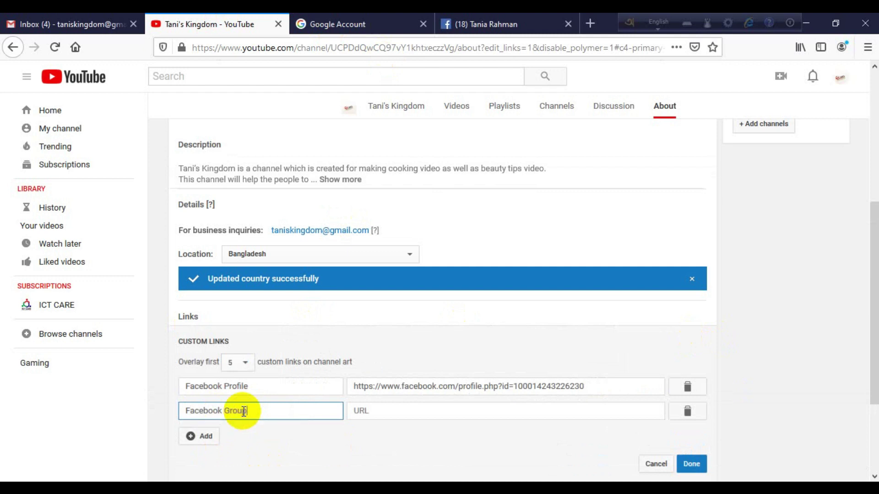
left_click(432, 415)
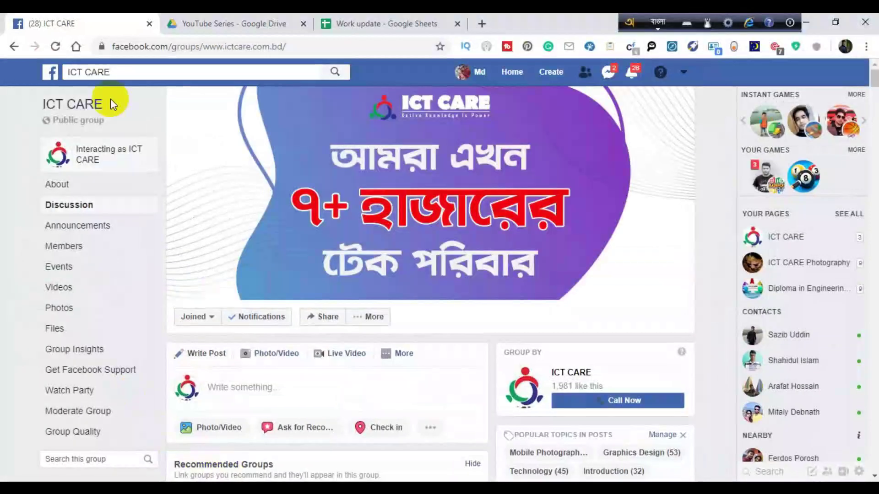
left_click(151, 46)
key("ctrl+c")
left_click(430, 427)
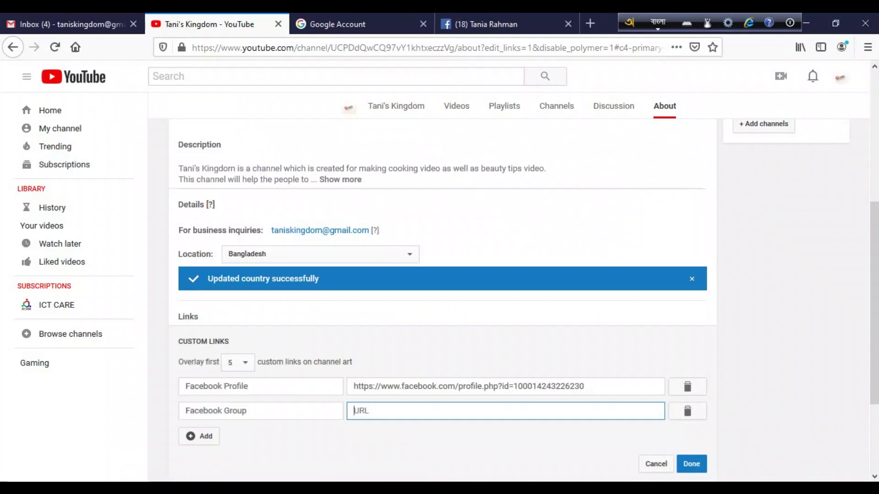
- Paste the ICT CARE group address as the Facebook Group URL and save the custom links
left_click(383, 411)
key("ctrl+v")
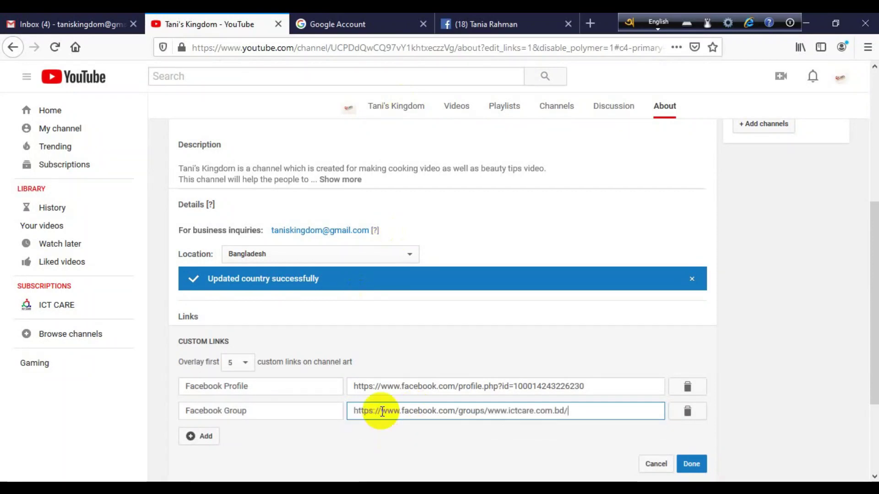
scroll(290, 382, "down", 3)
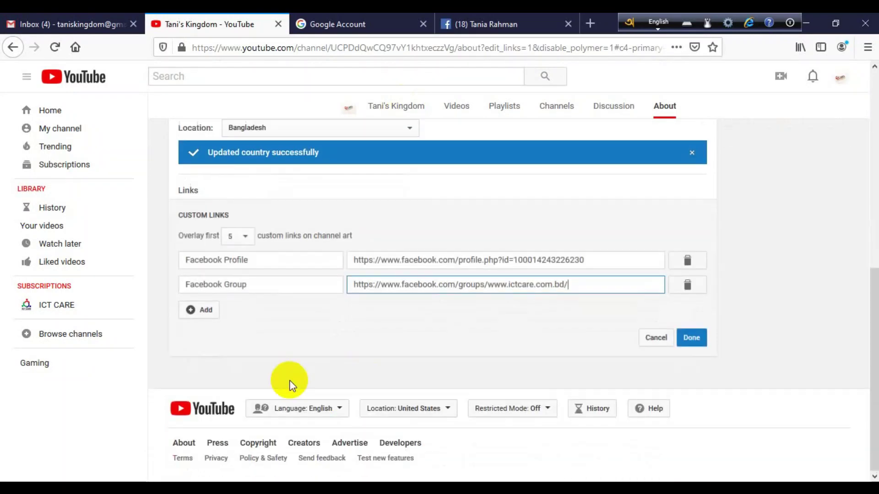
left_click(202, 310)
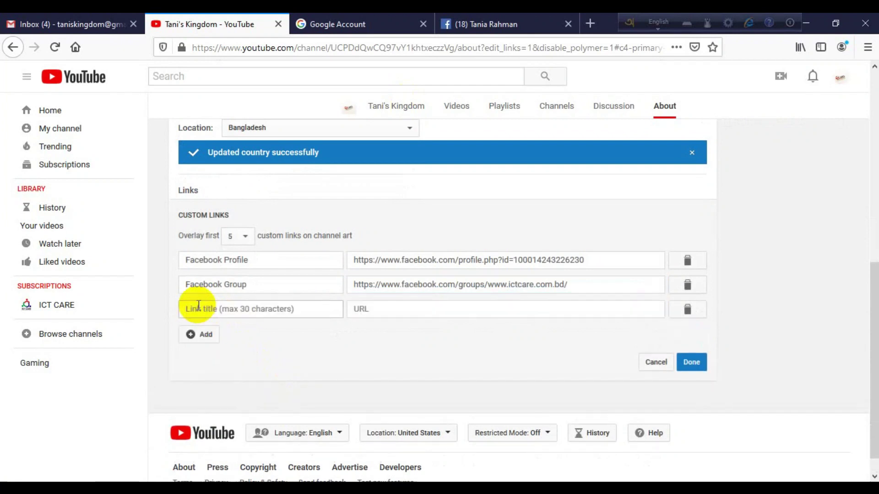
left_click(220, 311)
type("হোমবদদ")
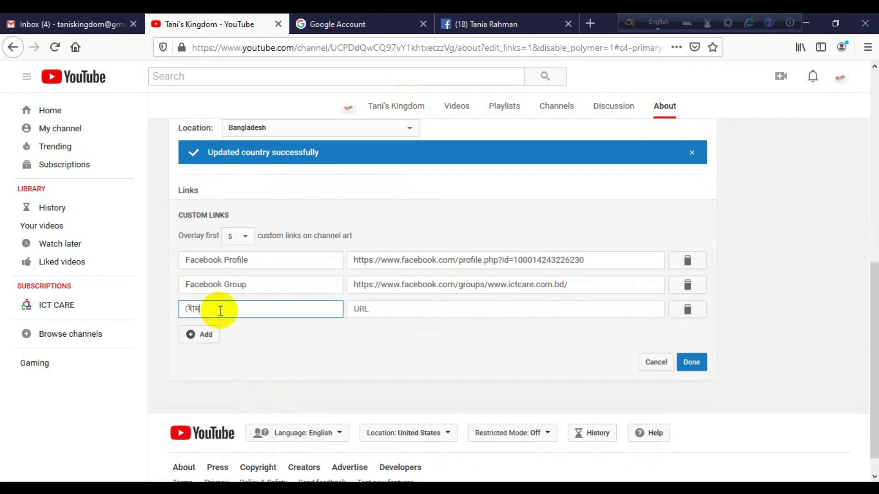
key("BackSpace")
key("BackSpace")
key("BackSpace")
key("BackSpace")
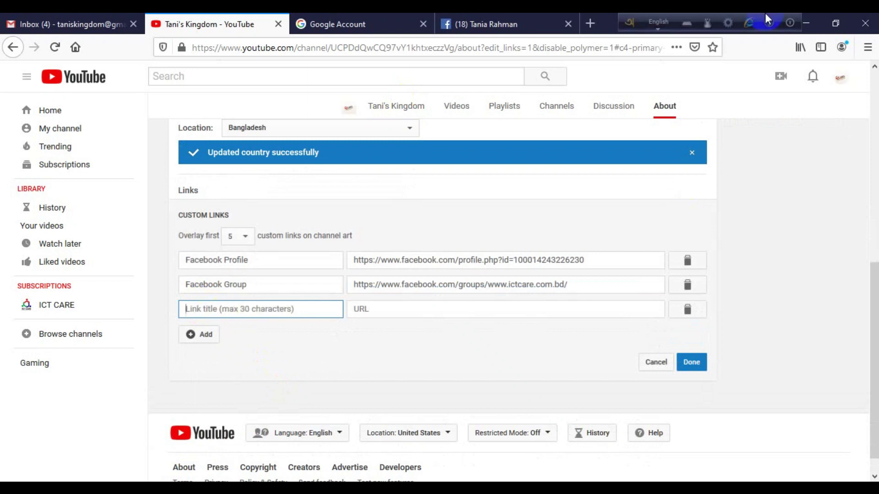
left_click(657, 18)
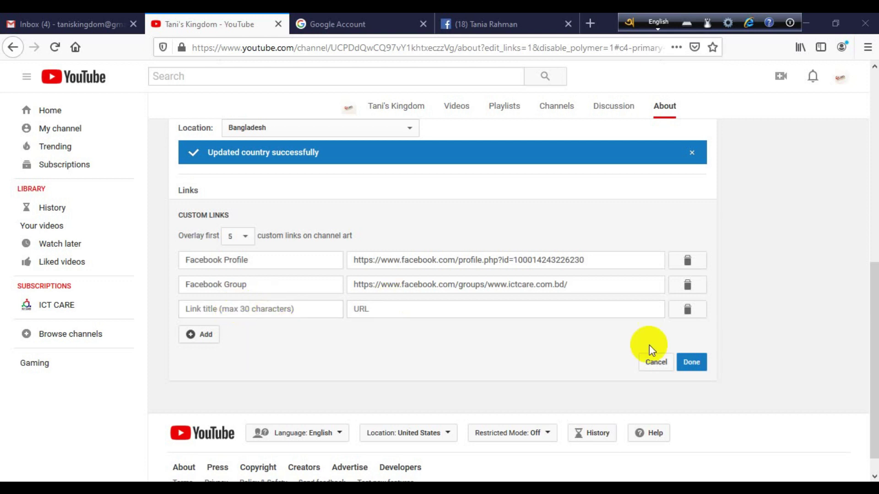
left_click(692, 362)
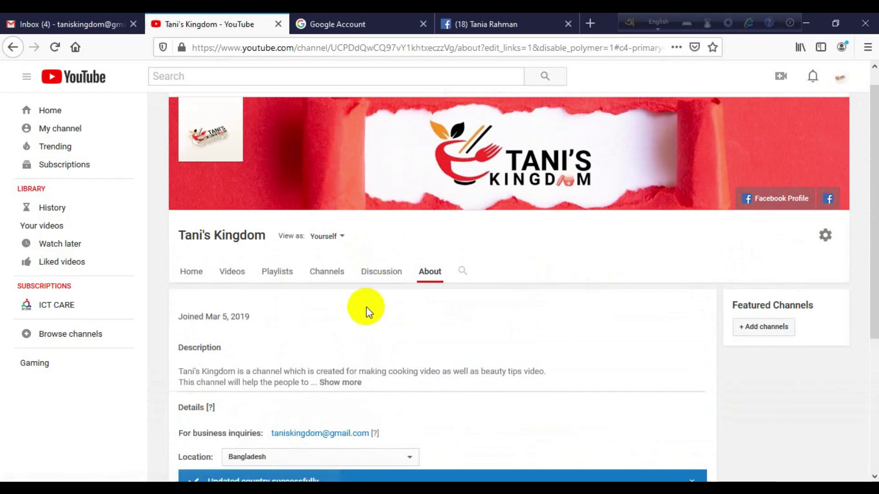
- Visit the Discussion and Playlists pages, return Home, and open the featured channels dialog
left_click(390, 268)
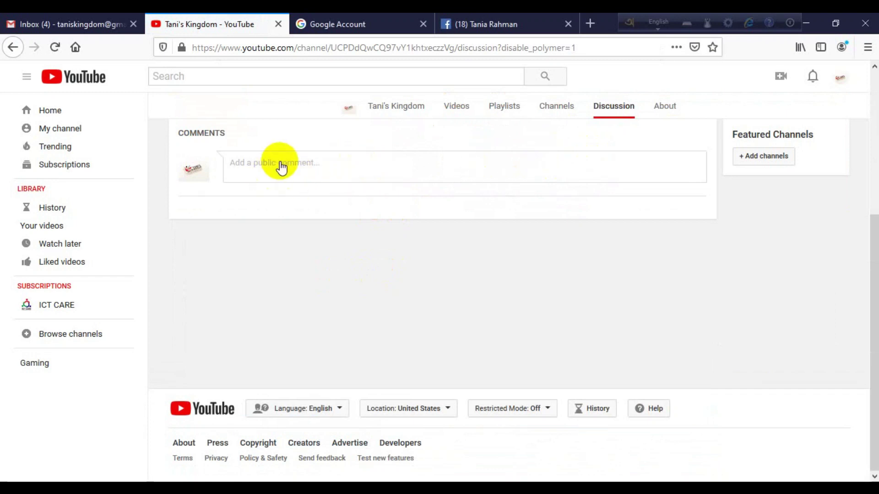
left_click(509, 107)
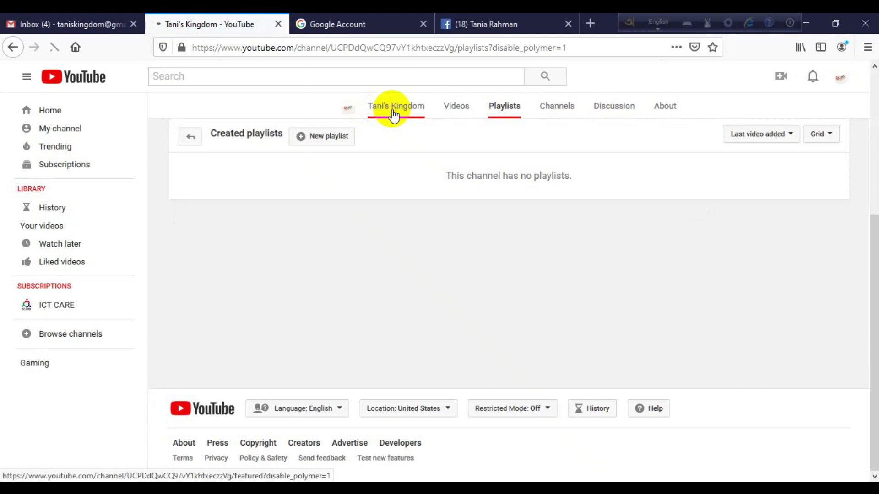
left_click(393, 113)
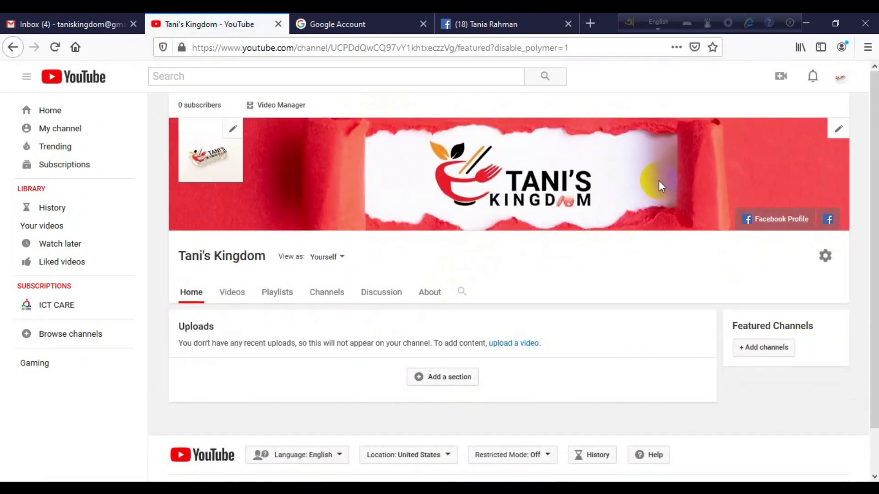
left_click(831, 220)
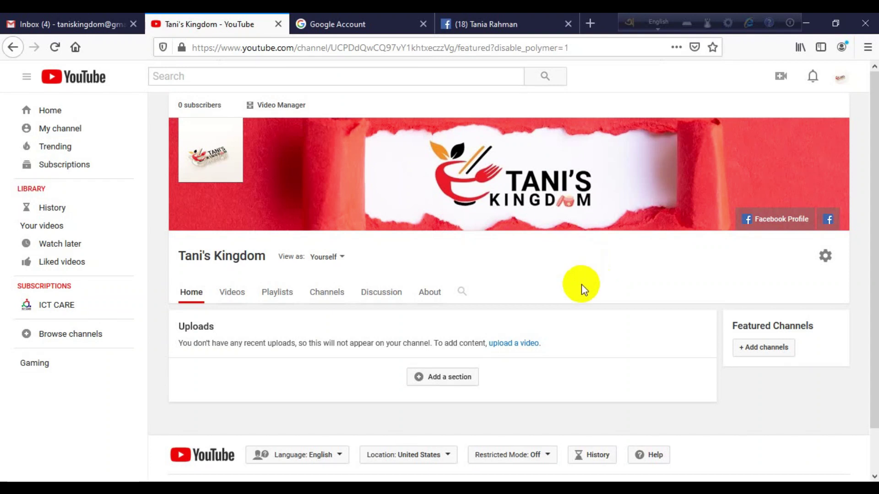
left_click(774, 355)
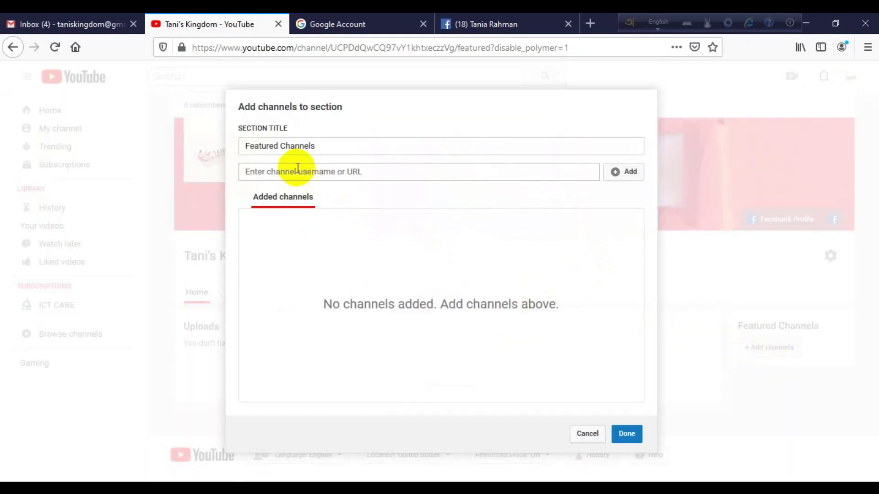
- Replace the 'Featured Channels' section title with 'ICT CARE' and switch to the other browser
left_click(589, 435)
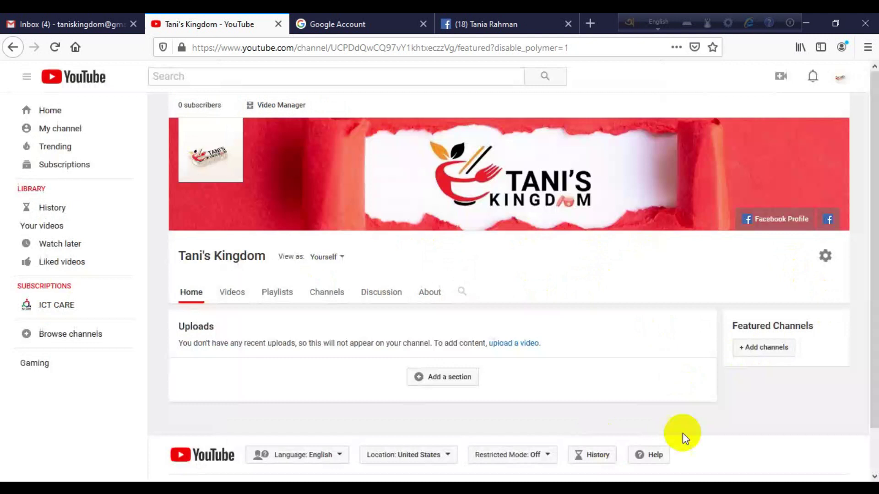
left_click(772, 349)
left_click(348, 149)
left_click(341, 177)
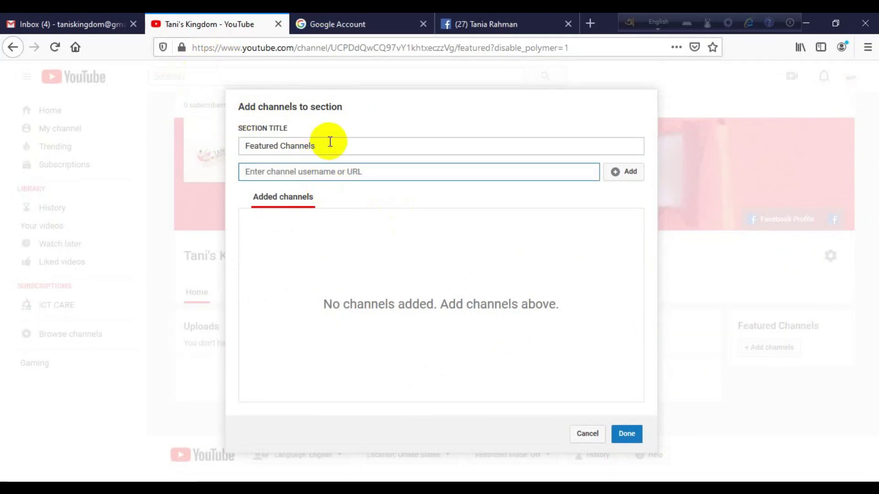
left_click_drag(331, 142, 225, 142)
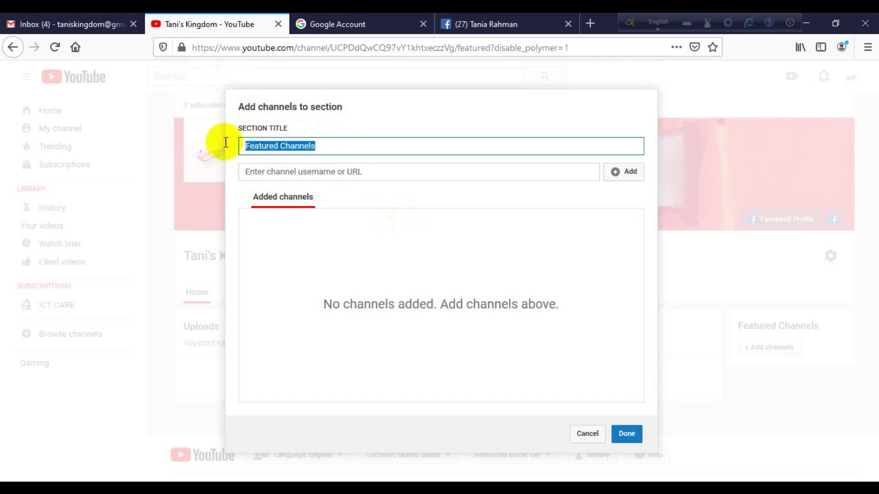
key("BackSpace")
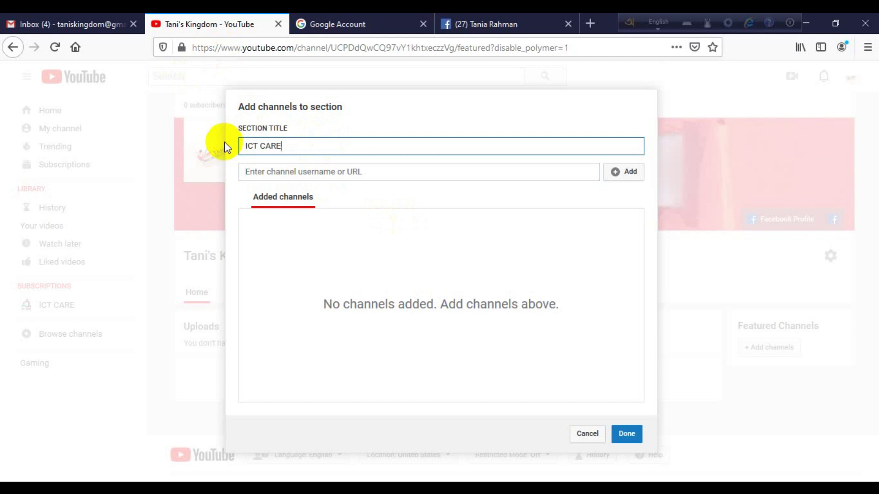
left_click(343, 172)
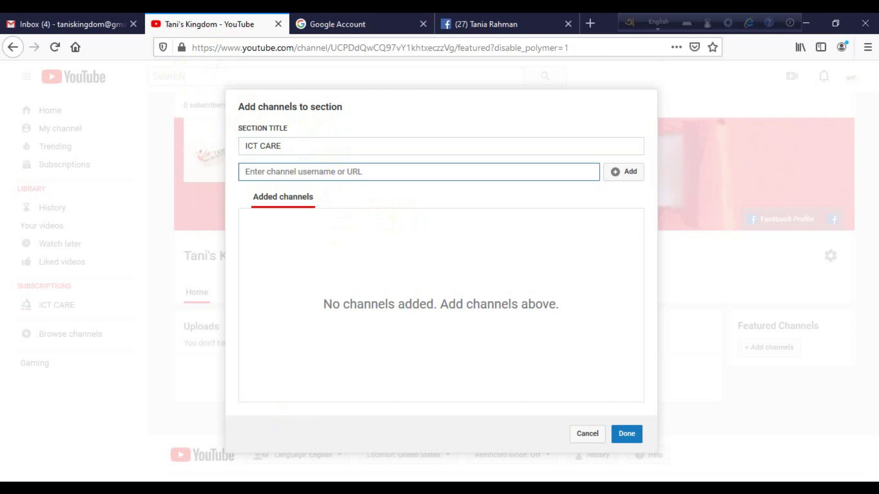
key("alt+Tab")
- In a new tab, go to the ICT CARE channel page and copy its URL from the address bar
left_click(485, 21)
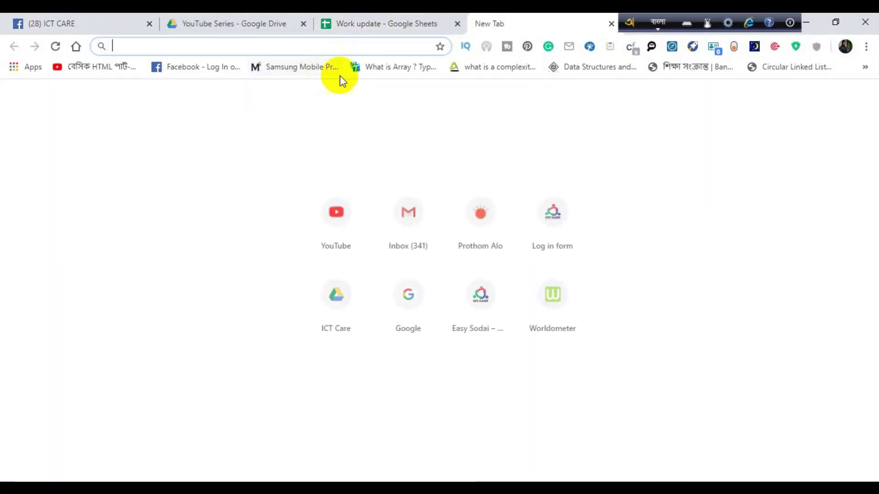
left_click(355, 238)
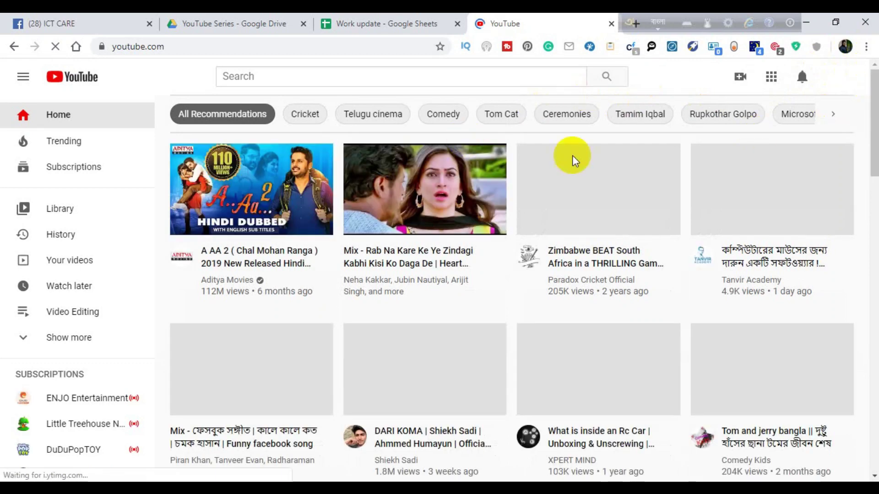
left_click(839, 78)
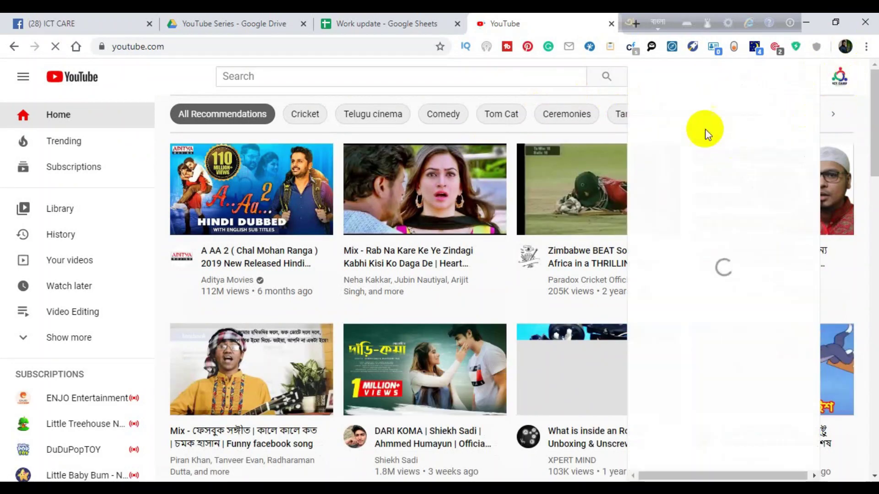
left_click(673, 133)
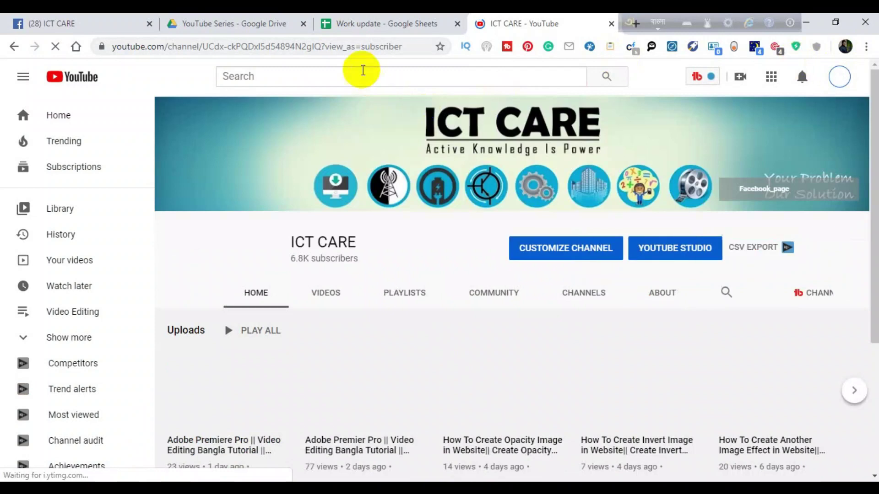
left_click(362, 51)
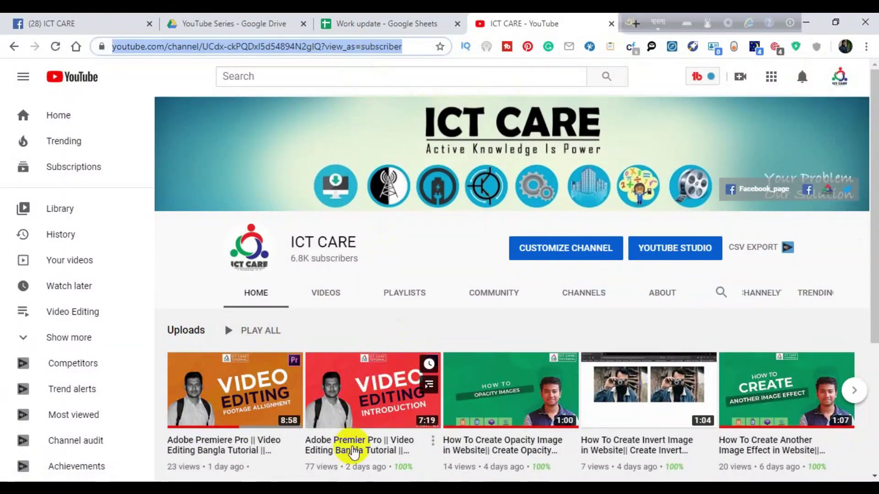
key("ctrl+c")
key("alt+Tab")
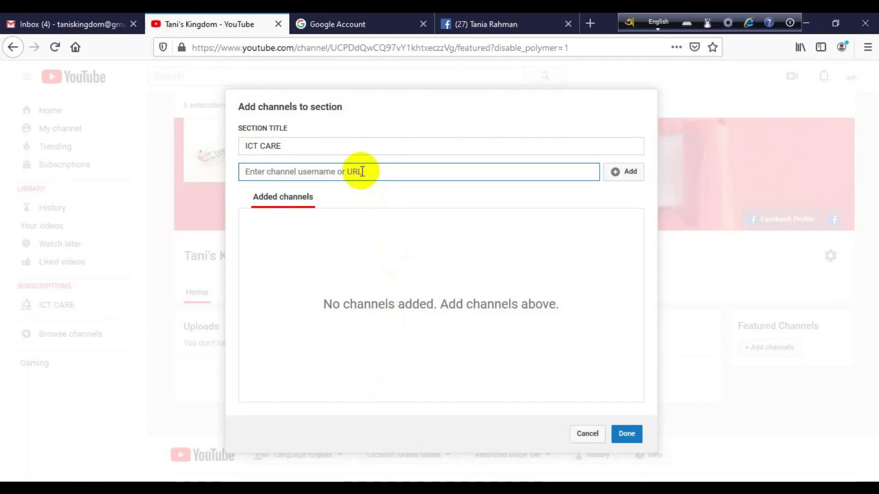
- Paste the ICT CARE channel URL into the dialog, add the channel, and save the featured section
key("ctrl+v")
left_click(636, 175)
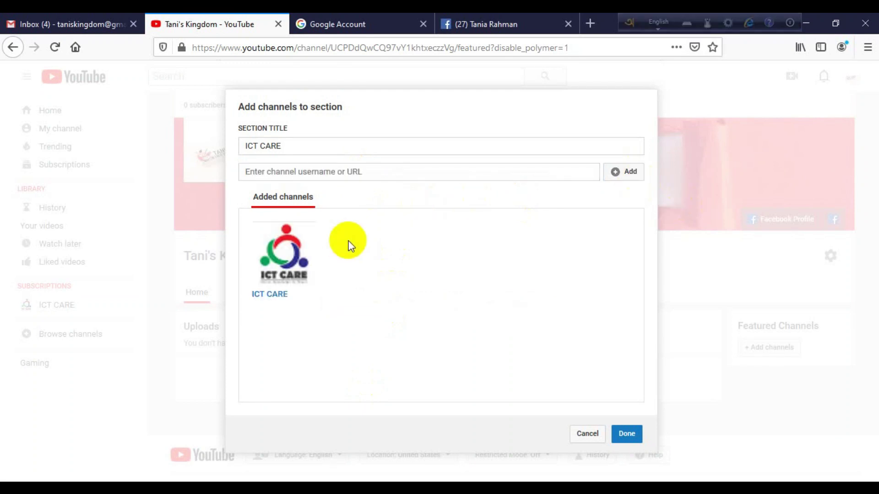
left_click(629, 437)
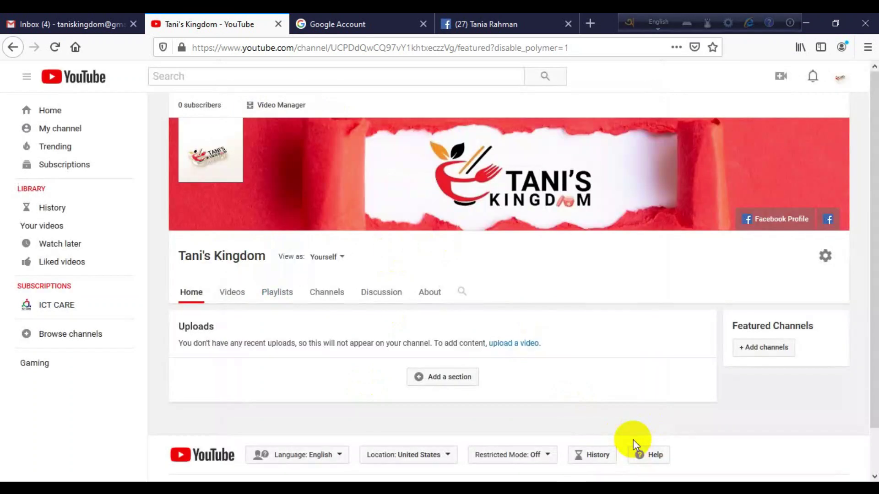